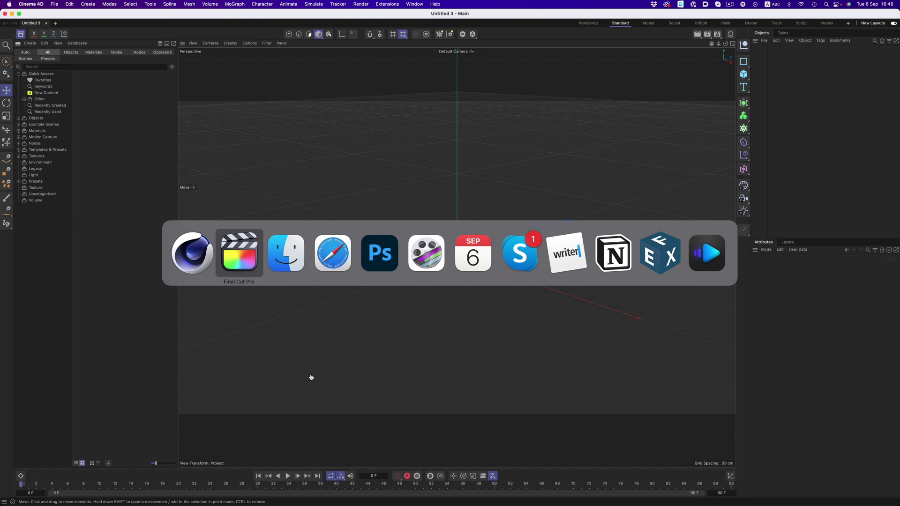
Add the Objects folder as a watch folder, browse its Basic and Other subfolders, and select Cube.c4d.
left_click_drag(586, 264, 52, 105)
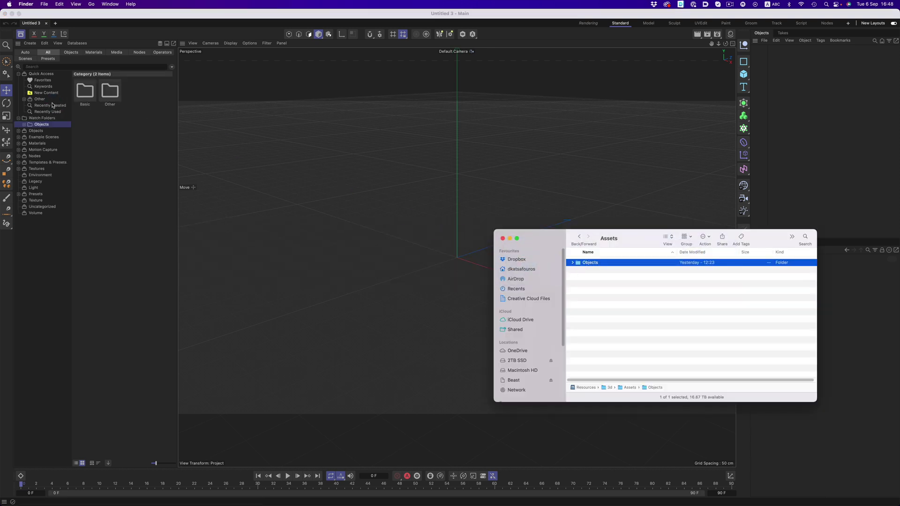
left_click(40, 127)
left_click(24, 125)
left_click(42, 131)
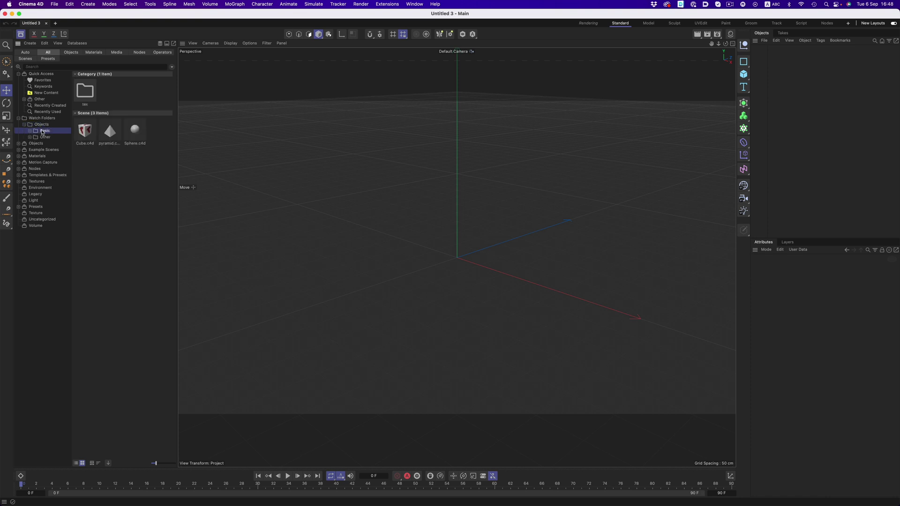
left_click(43, 138)
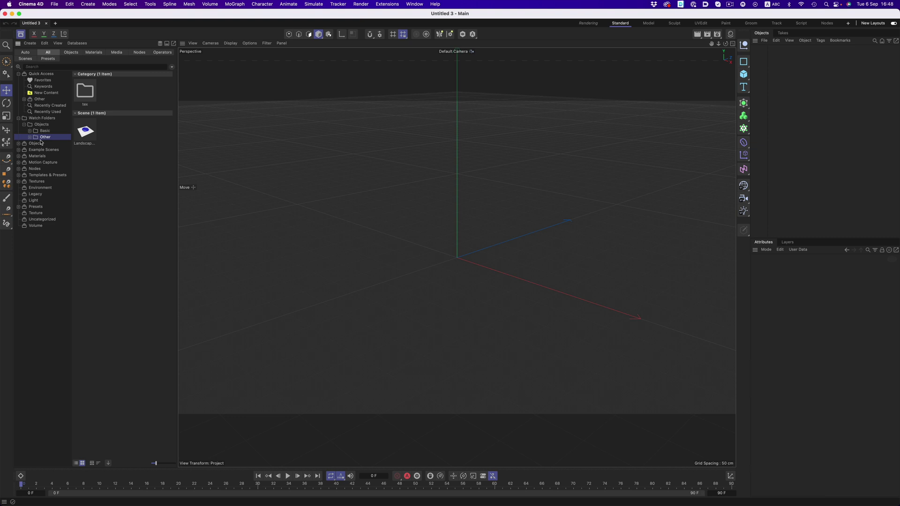
left_click(44, 131)
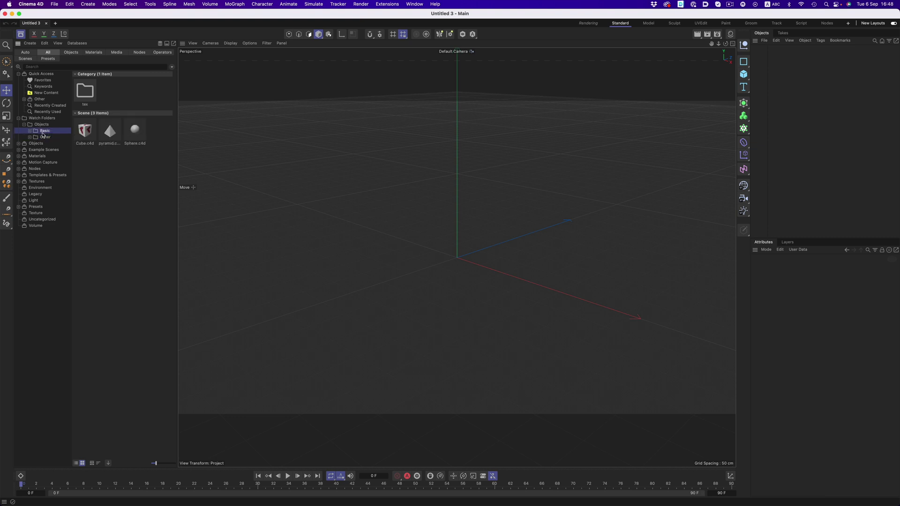
left_click(83, 135)
Open Cube.c4d from the watch folder and orbit the view to see the cube from above.
double_click(86, 134)
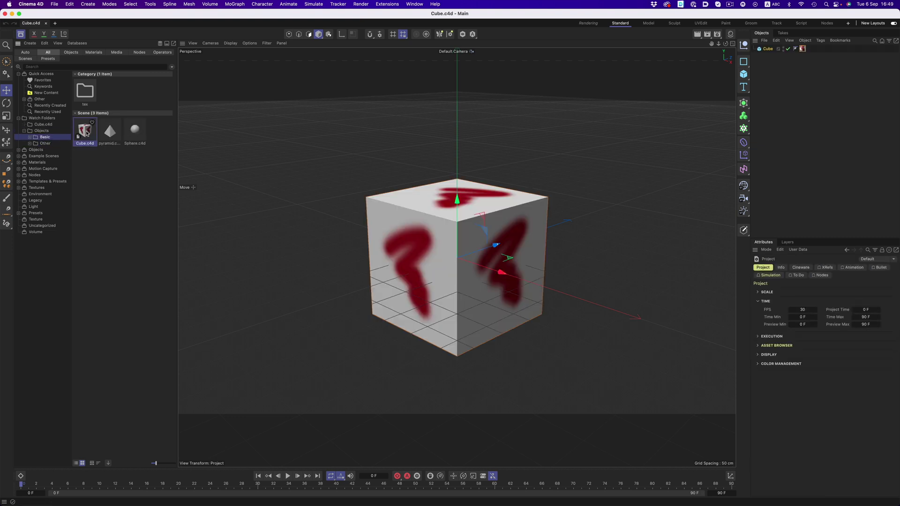
left_click_drag(343, 225, 424, 249, "alt")
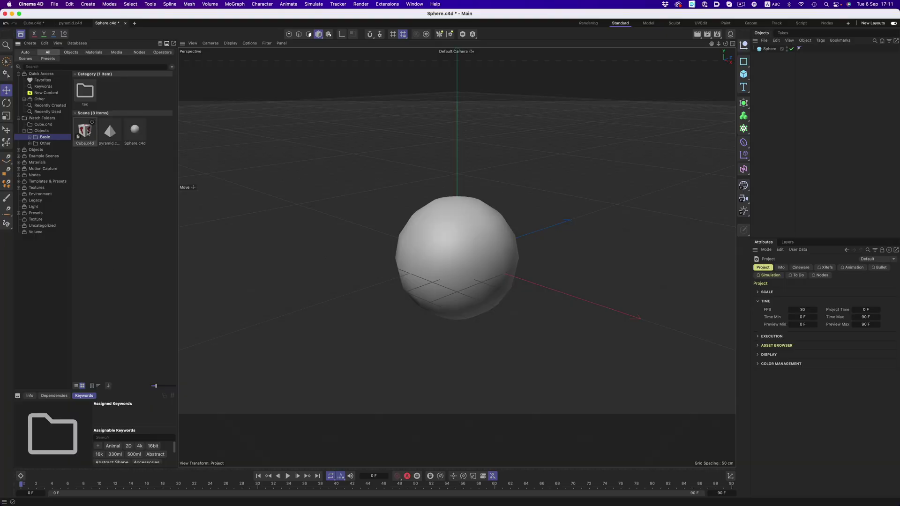
Tag Cube.c4d with the Animal keyword, search for 'animal', and reopen Cube.c4d from the results.
left_click(86, 131)
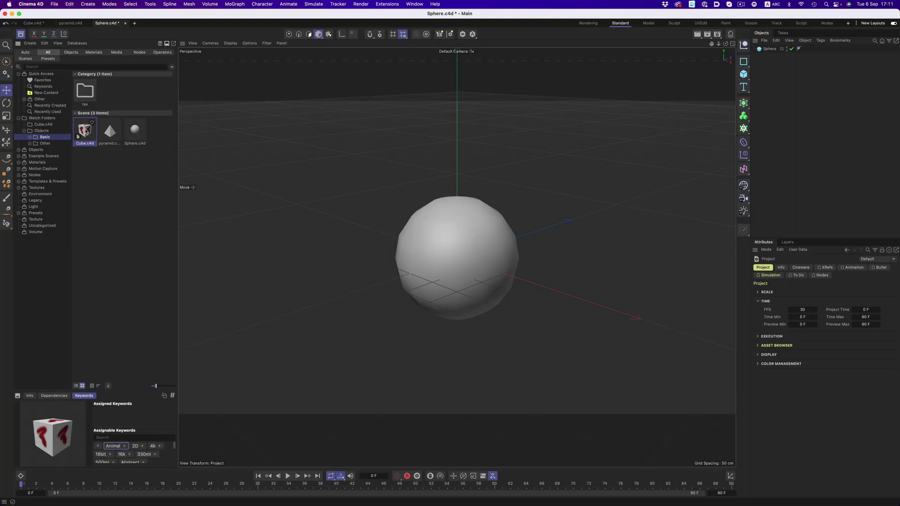
left_click(114, 447)
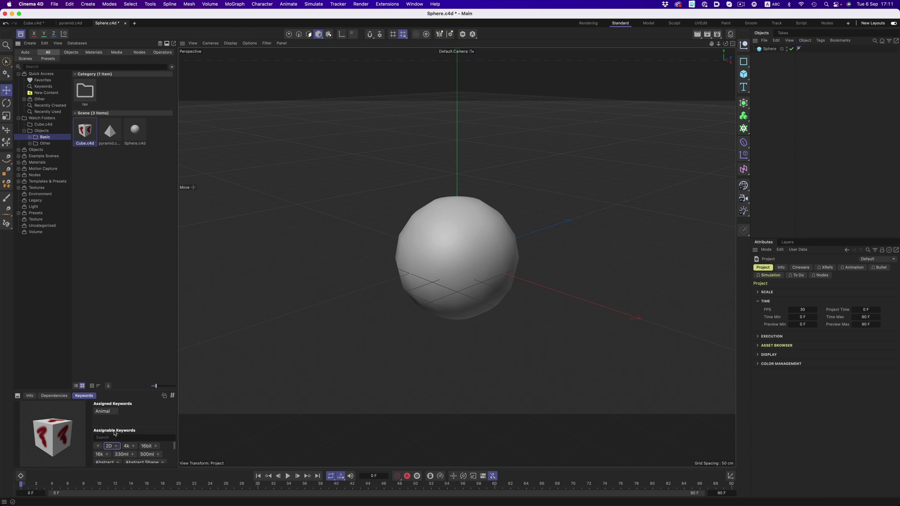
left_click(114, 322)
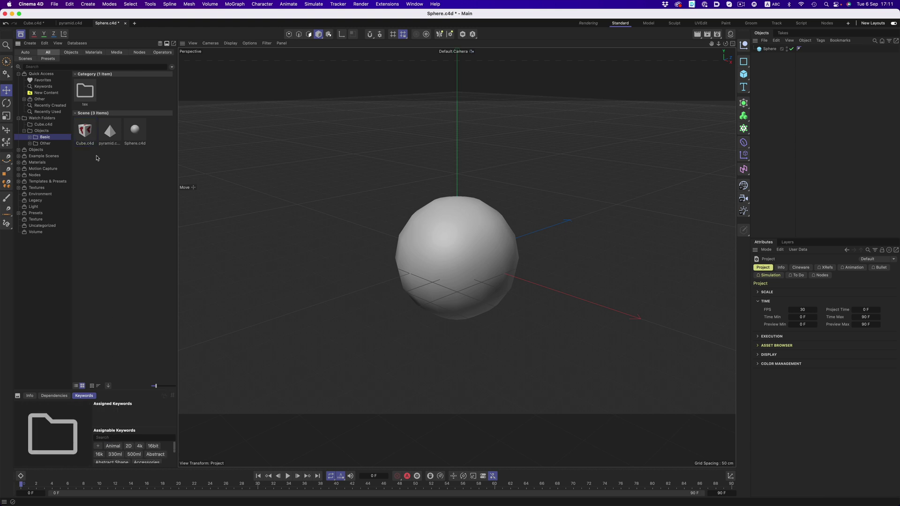
left_click(59, 68)
type("animal")
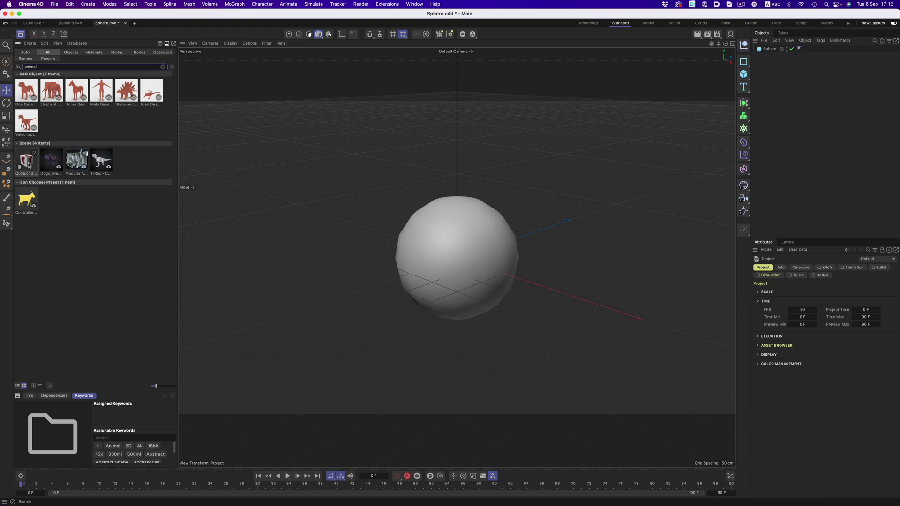
double_click(27, 161)
In Finder, copy Building.obj from the desktop into the Basic watch folder, then return to Cinema 4D.
key("super+Tab")
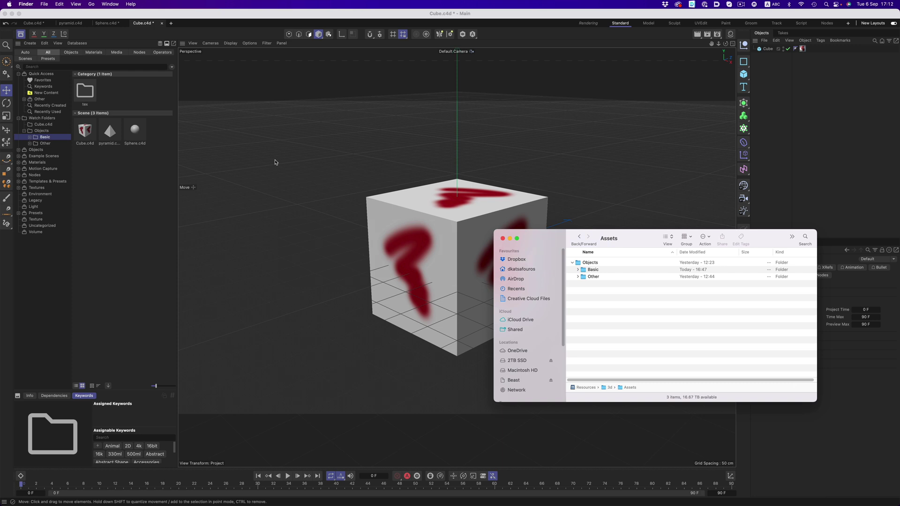
key("F11")
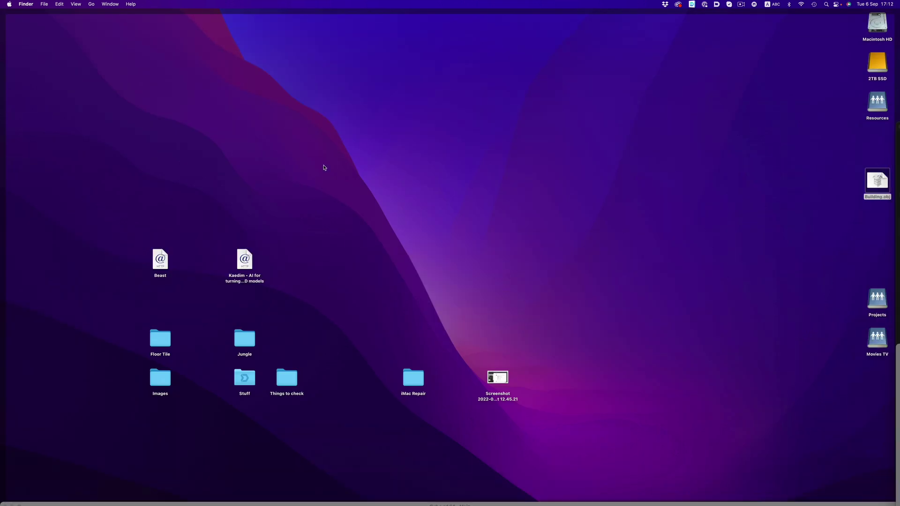
left_click_drag(870, 184, 590, 272)
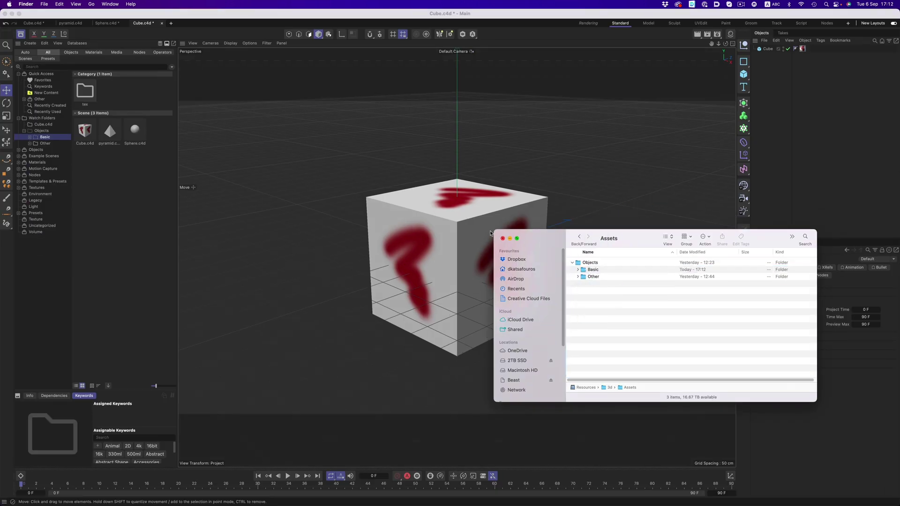
left_click(129, 188)
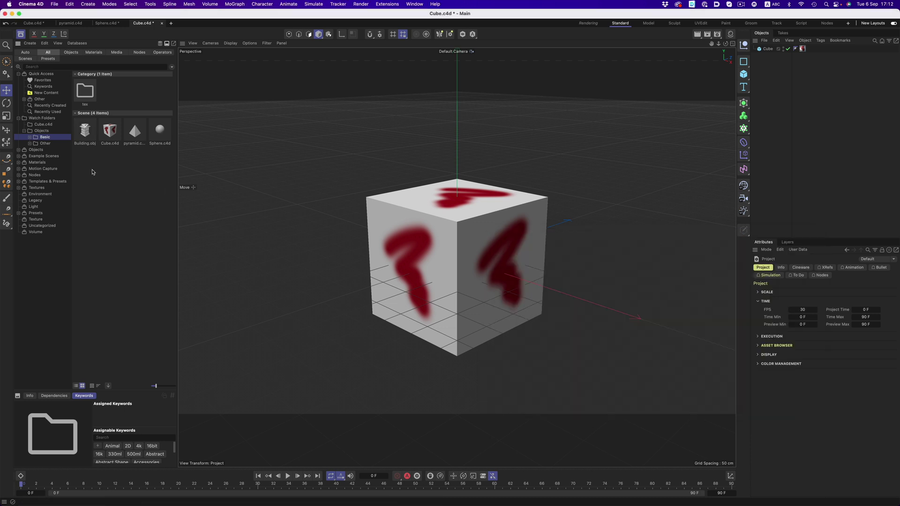
Open Building.obj with the default OBJ import settings and orbit the view to face the building.
double_click(85, 131)
left_click(102, 218)
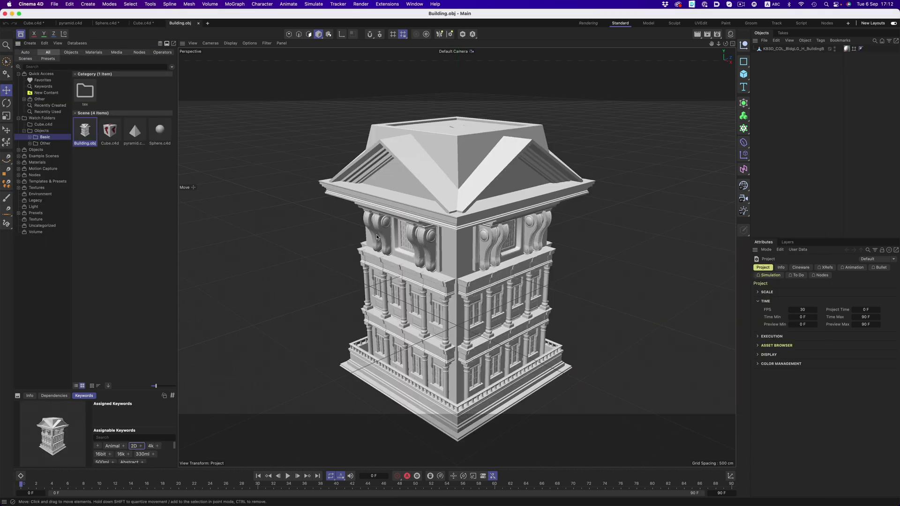
left_click_drag(377, 236, 503, 228, "alt")
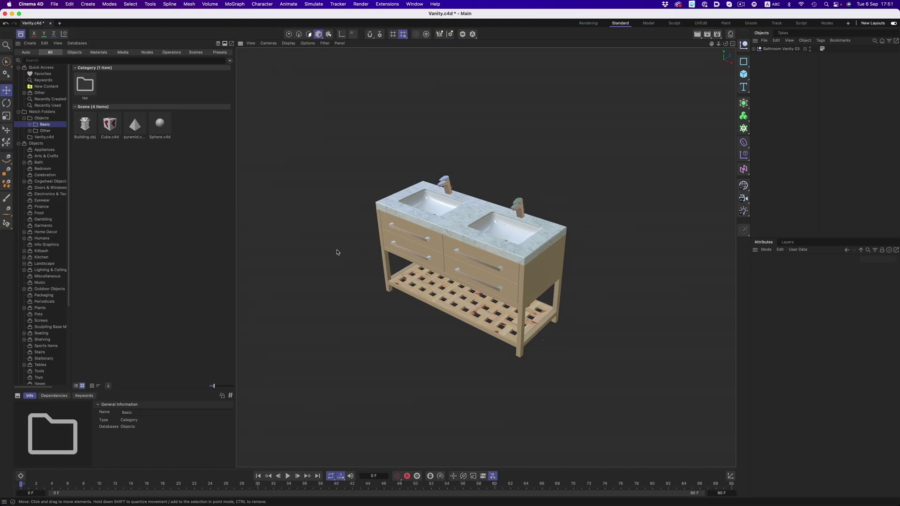
Zoom to a frontal view of the vanity and browse the Bath > Bathroom Accessories category.
scroll(333, 256, "up", 5)
left_click_drag(336, 255, 323, 245, "alt")
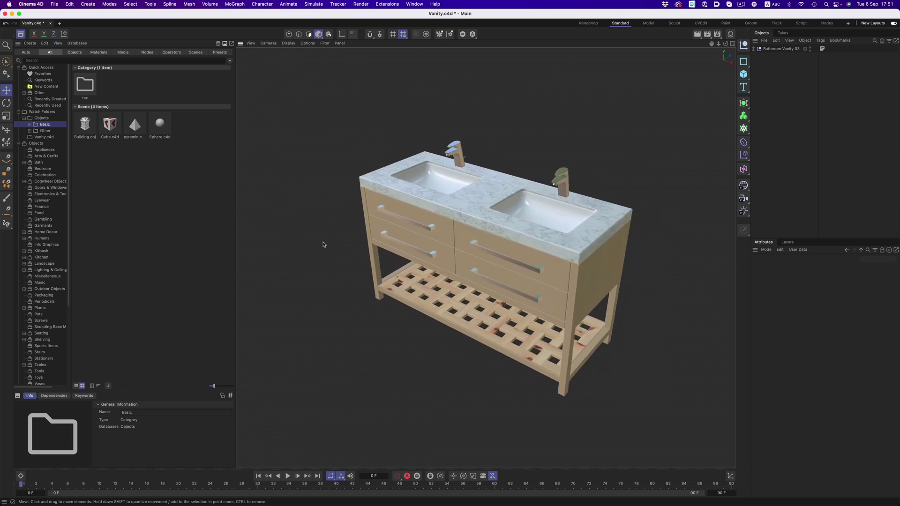
left_click(42, 163)
left_click(25, 163)
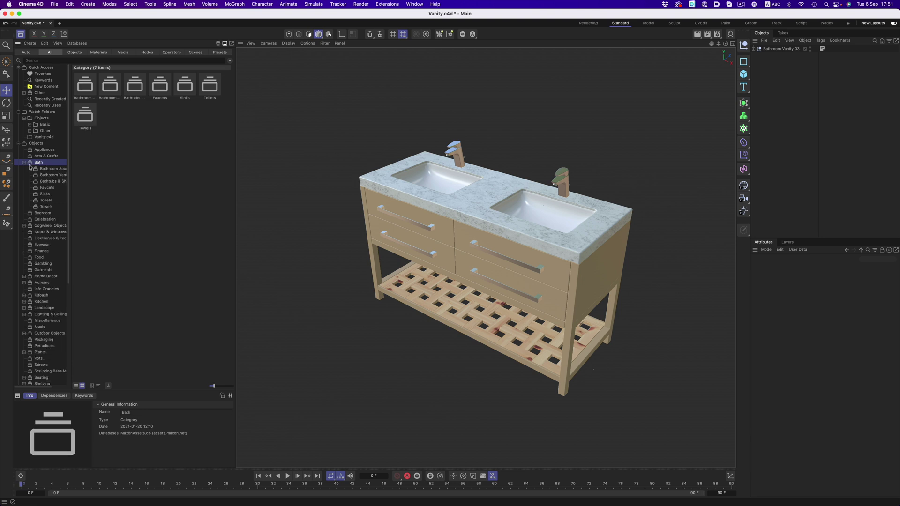
left_click(43, 169)
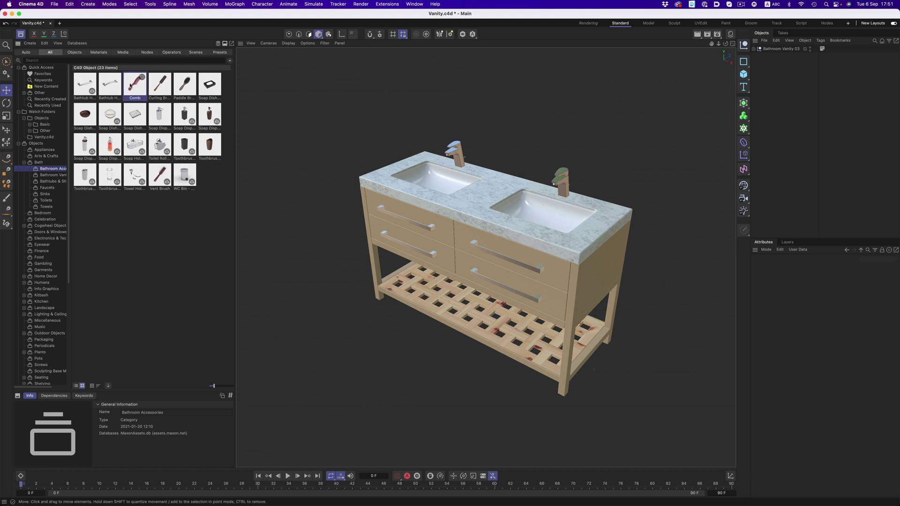
Add a comb, soap dish and toothbrush holder, placing each on the vanity countertop.
double_click(133, 85)
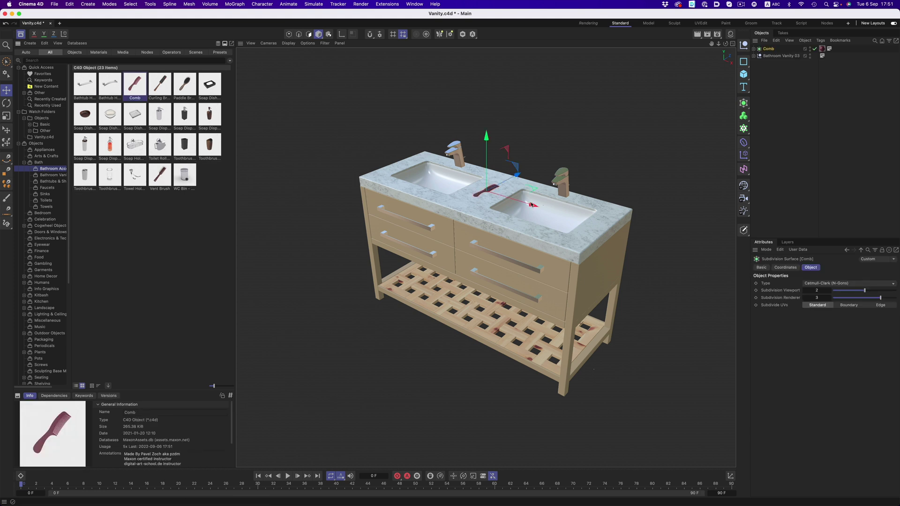
left_click_drag(529, 213, 439, 188)
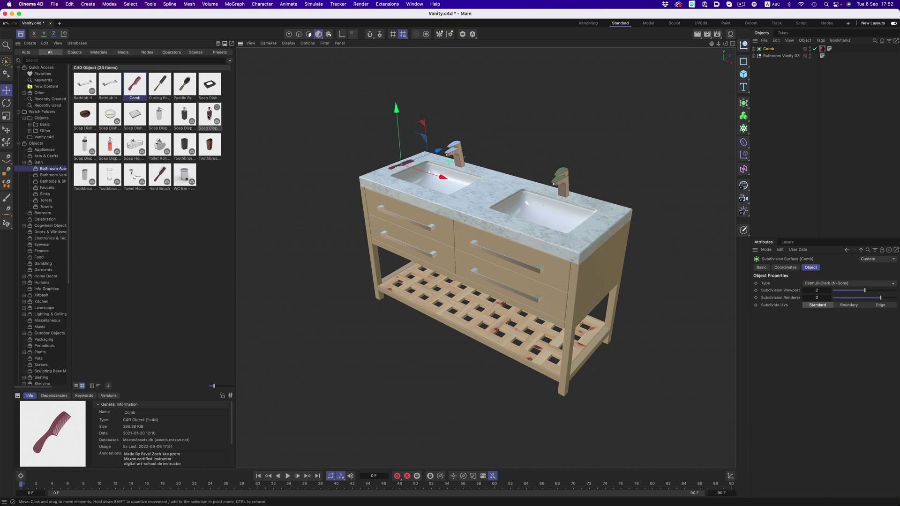
double_click(206, 97)
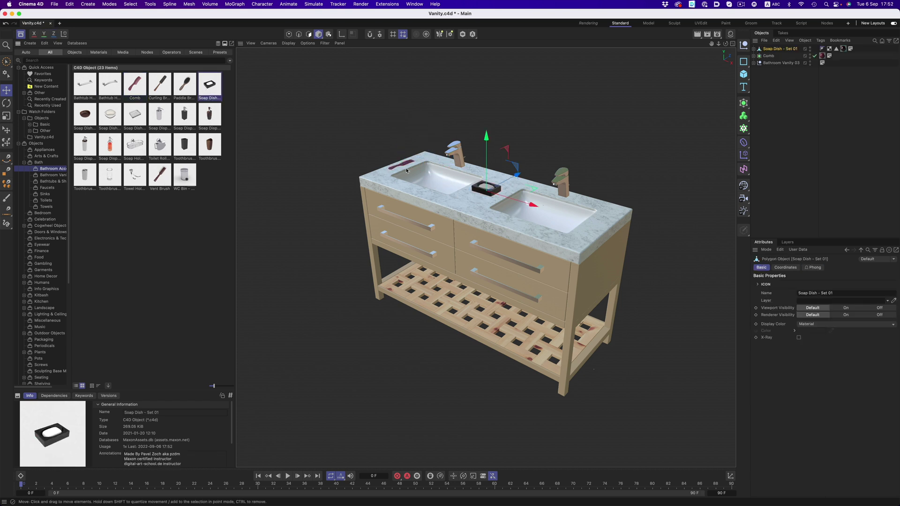
left_click_drag(511, 176, 521, 170)
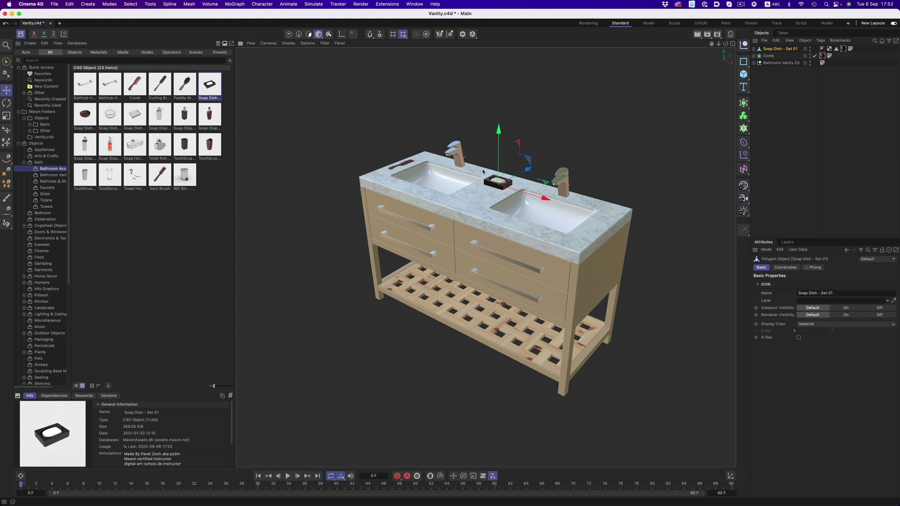
double_click(206, 144)
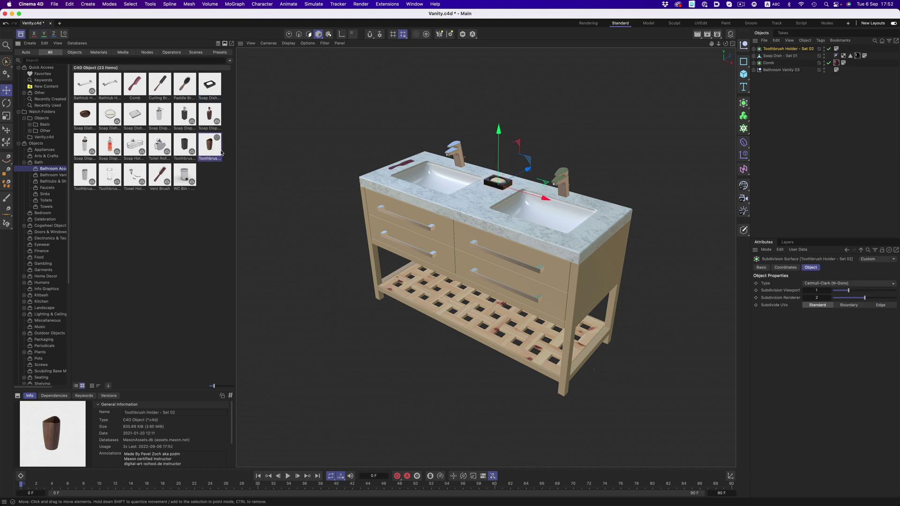
left_click_drag(490, 190, 660, 231)
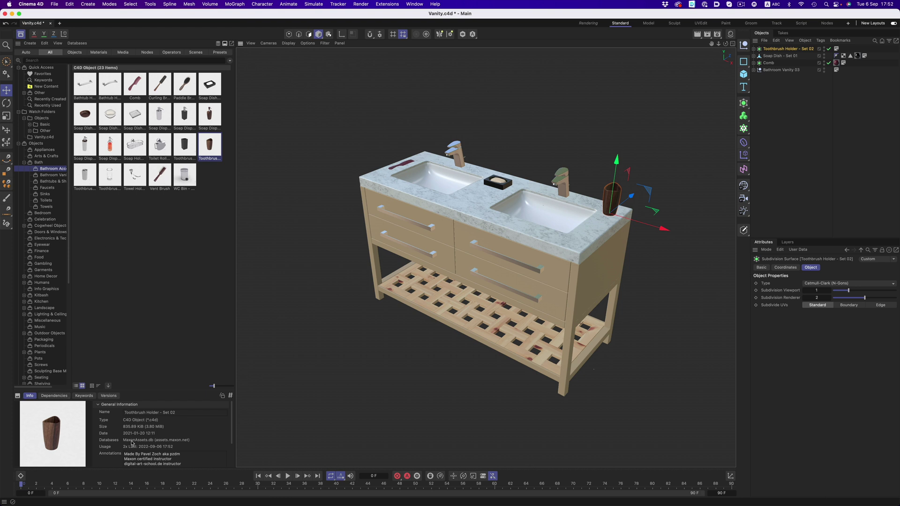
left_click_drag(97, 426, 172, 424)
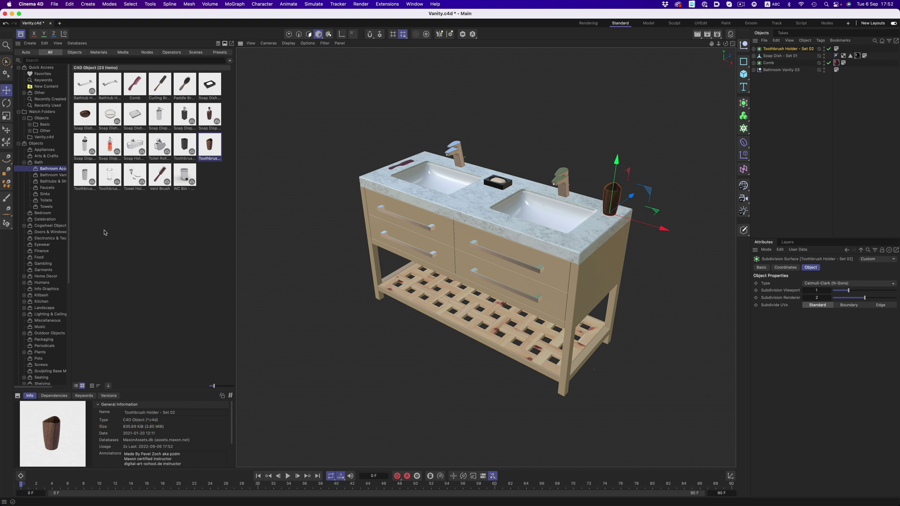
Open Cube.c4d from the Basic watch folder as its own scene.
left_click(45, 125)
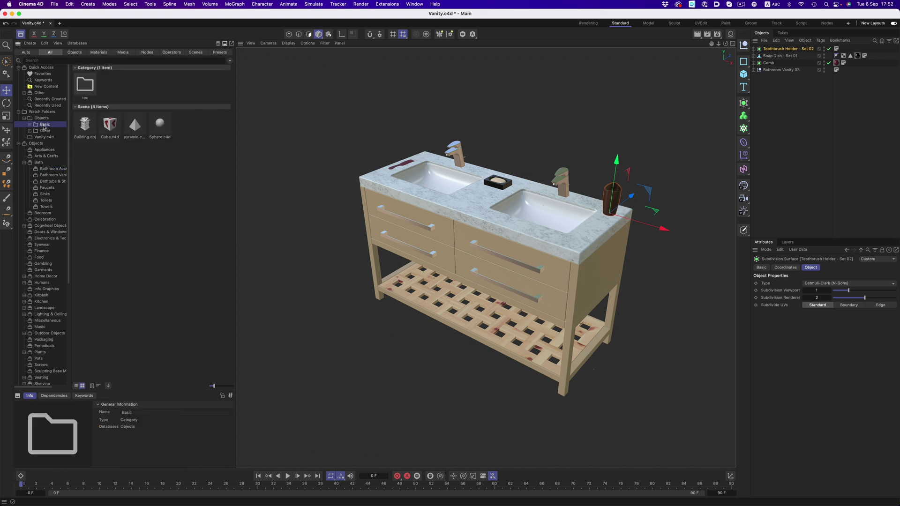
left_click(109, 126)
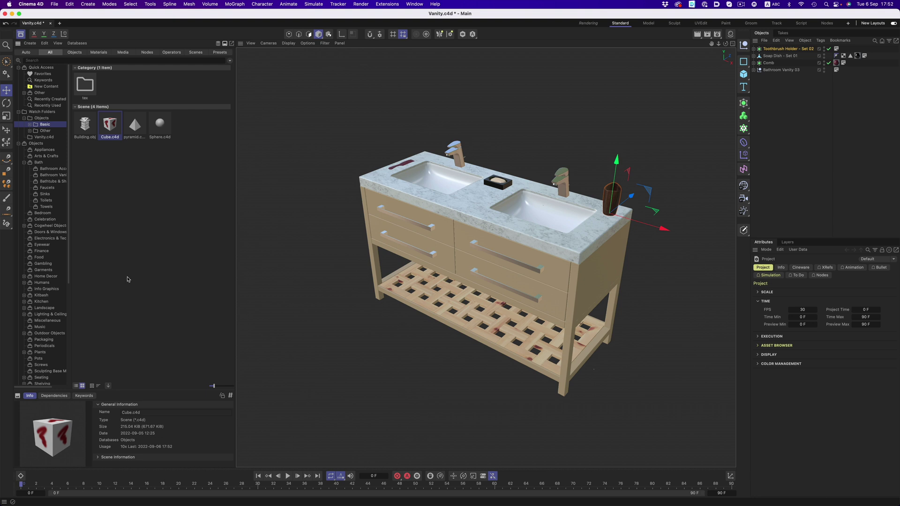
double_click(113, 127)
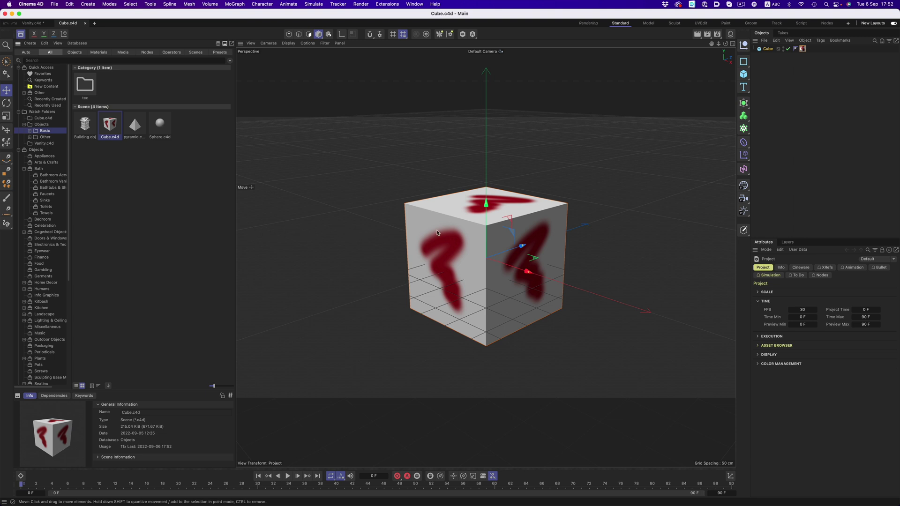
Copy the cube and paste it into Vanity.c4d, converting its texture paths to absolute.
left_click(457, 230)
left_click(69, 4)
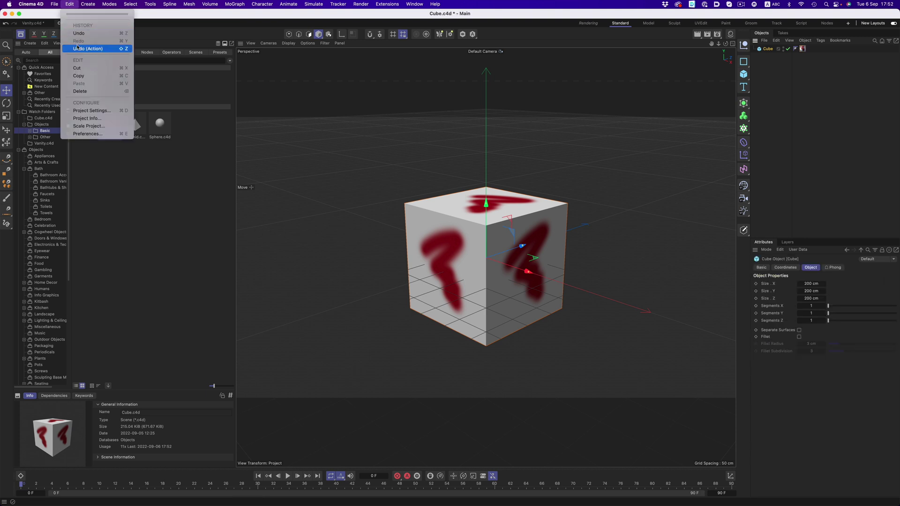
left_click(90, 77)
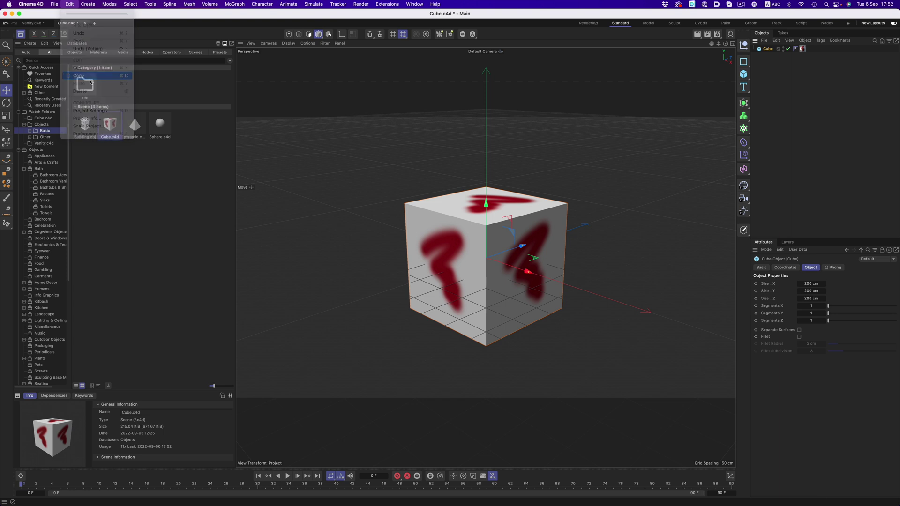
left_click(38, 24)
left_click(71, 4)
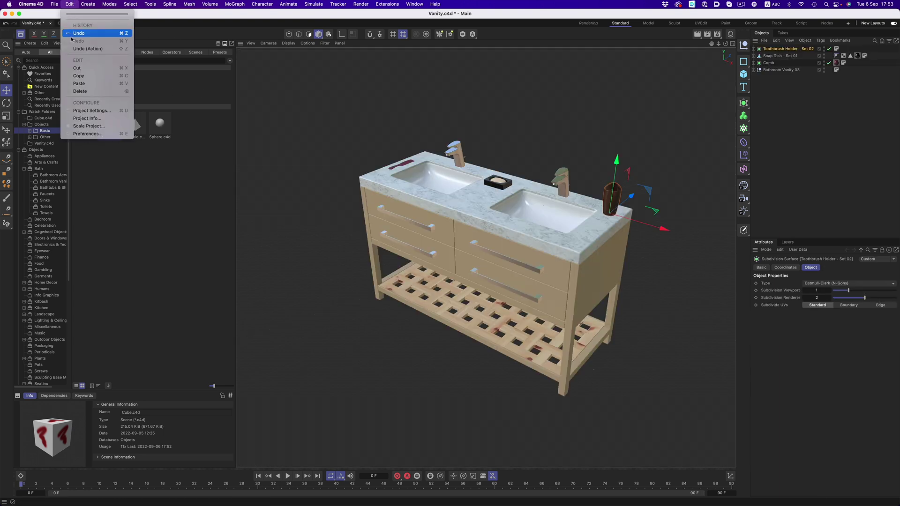
left_click(80, 83)
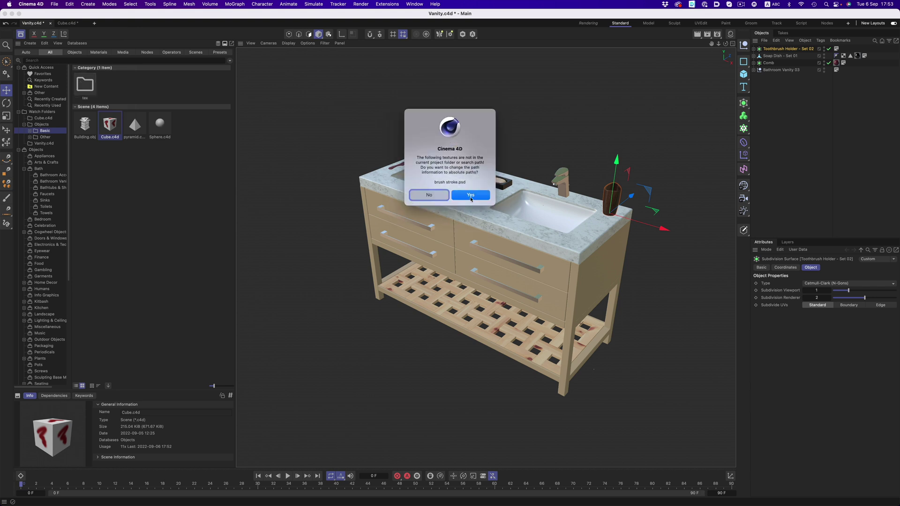
left_click(471, 195)
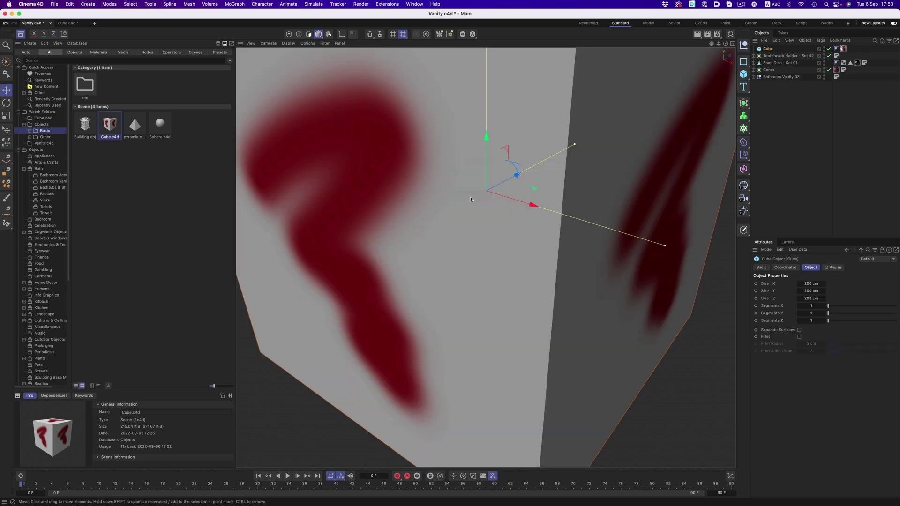
scroll(471, 200, "down", 10)
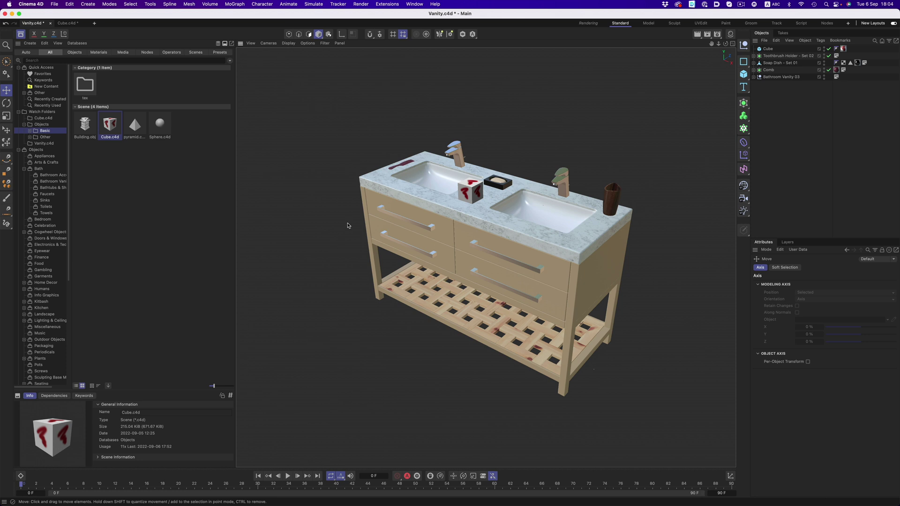
left_click(414, 3)
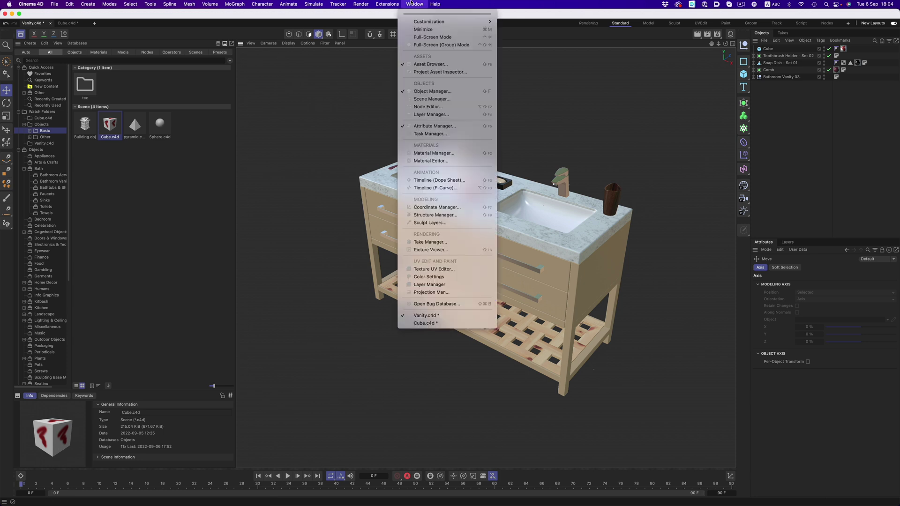
left_click(431, 72)
left_click_drag(486, 68, 450, 108)
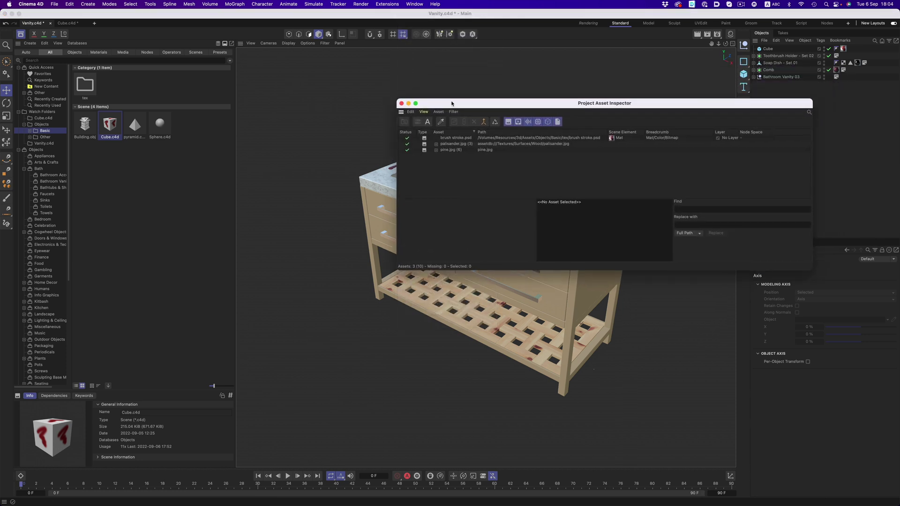
left_click(454, 143)
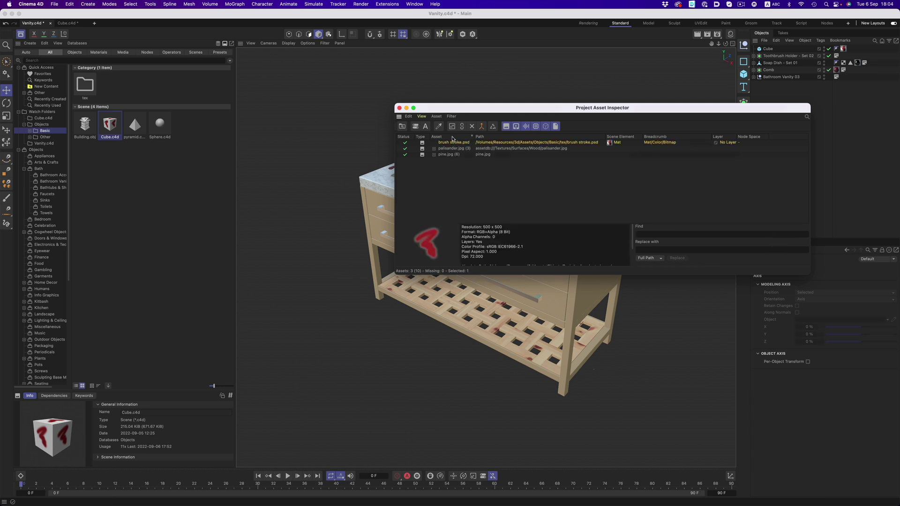
left_click(399, 109)
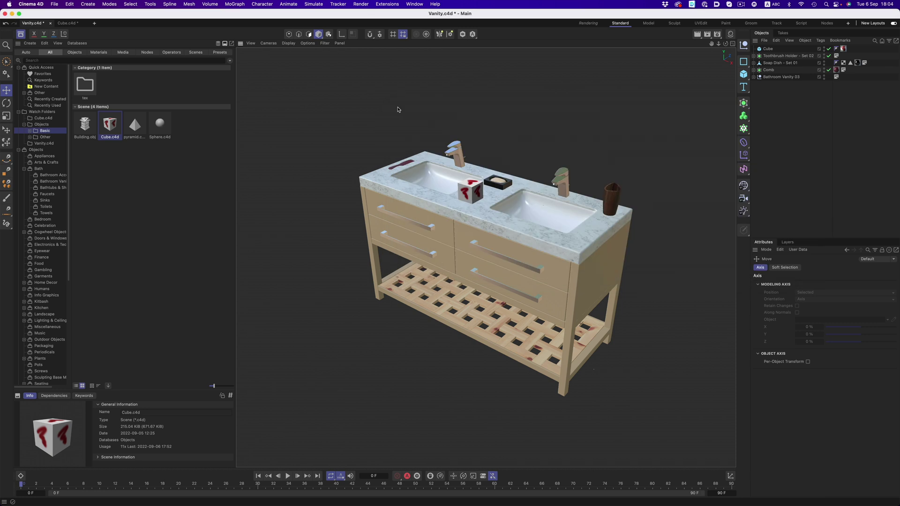